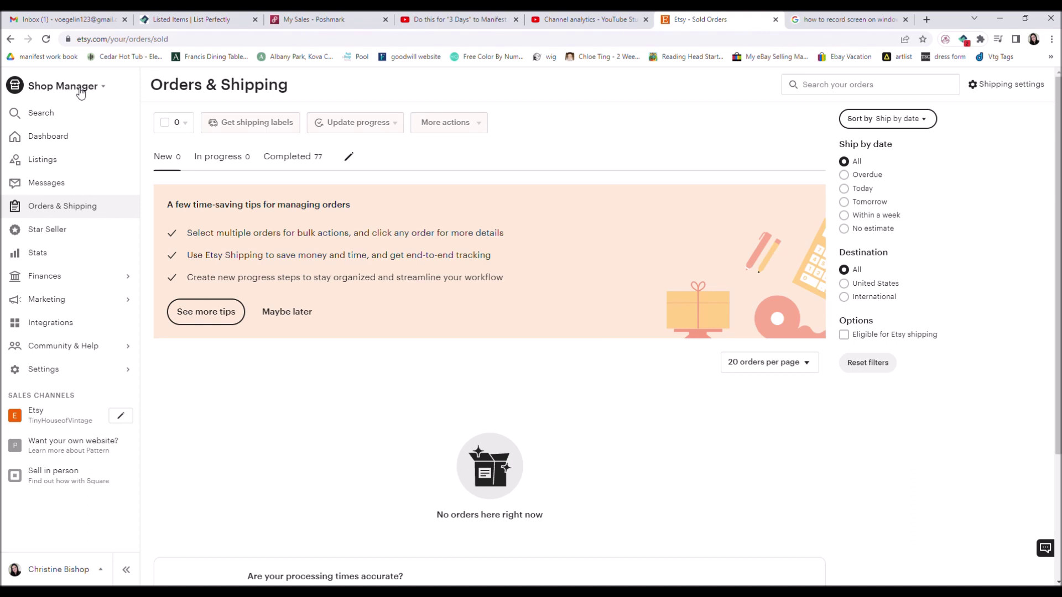
Go from the Settings menu to the shop's shipping settings page.
{"action": "left_click", "coordinate": [43, 371]}
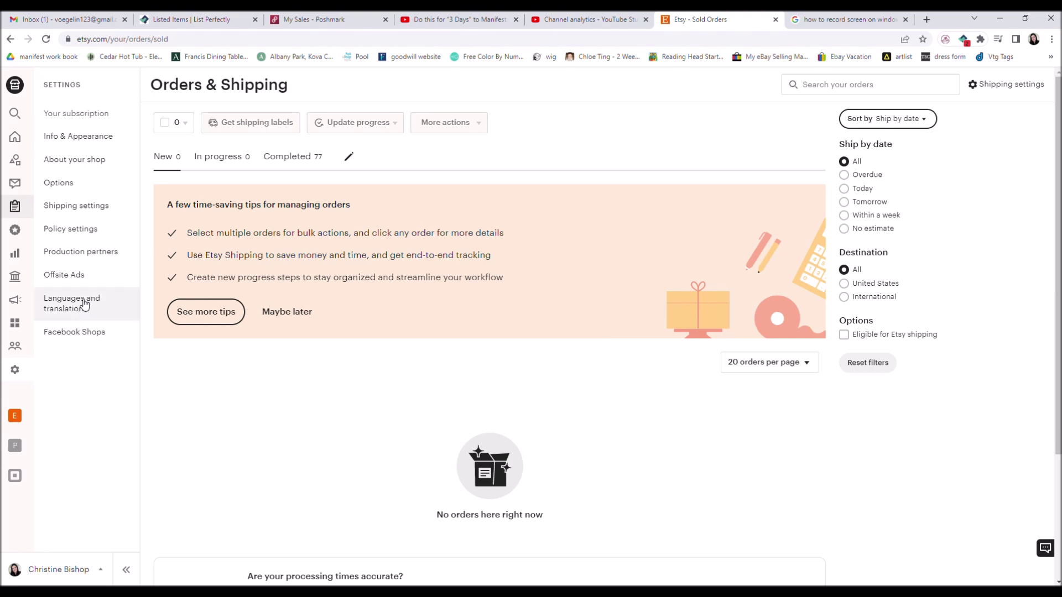
{"action": "left_click", "coordinate": [93, 212]}
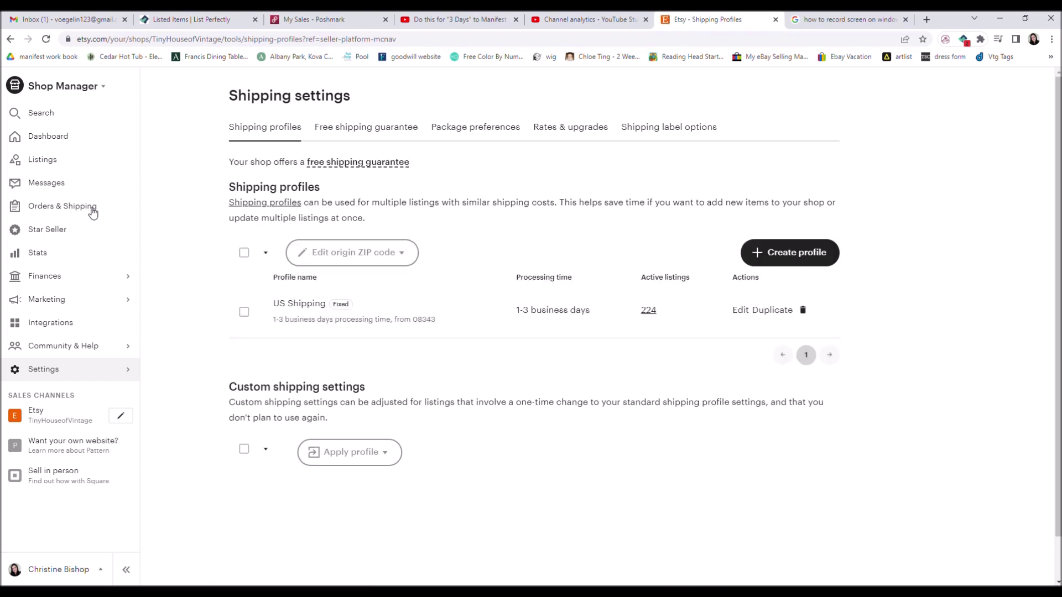
Open the shipping label options for the US Shipping profile.
{"action": "left_click", "coordinate": [688, 135]}
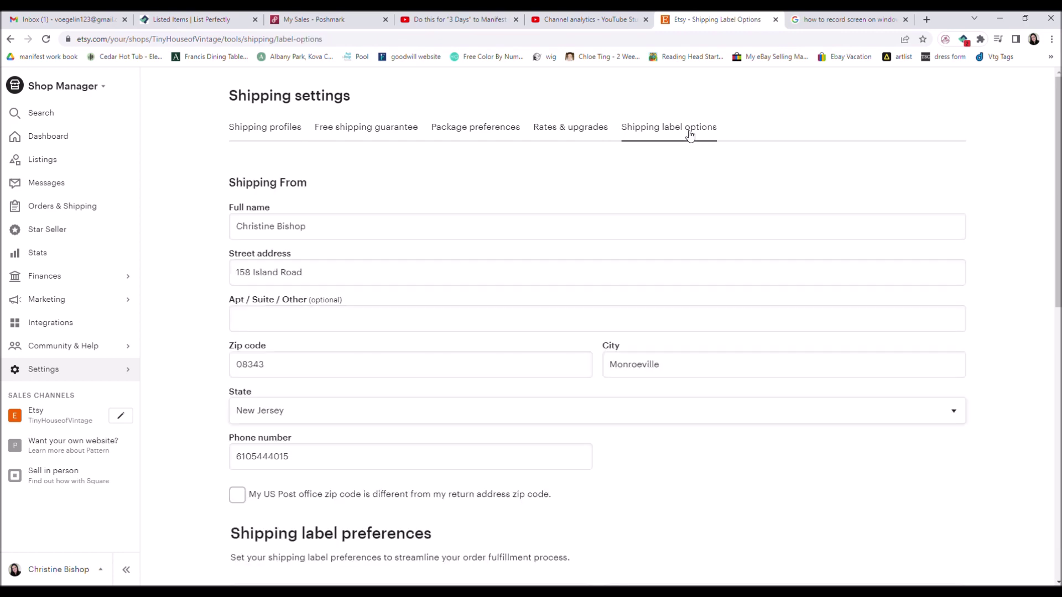
{"action": "scroll", "coordinate": [597, 332], "scroll_direction": "down", "scroll_amount": 2}
{"action": "scroll", "coordinate": [597, 331], "scroll_direction": "down", "scroll_amount": 3}
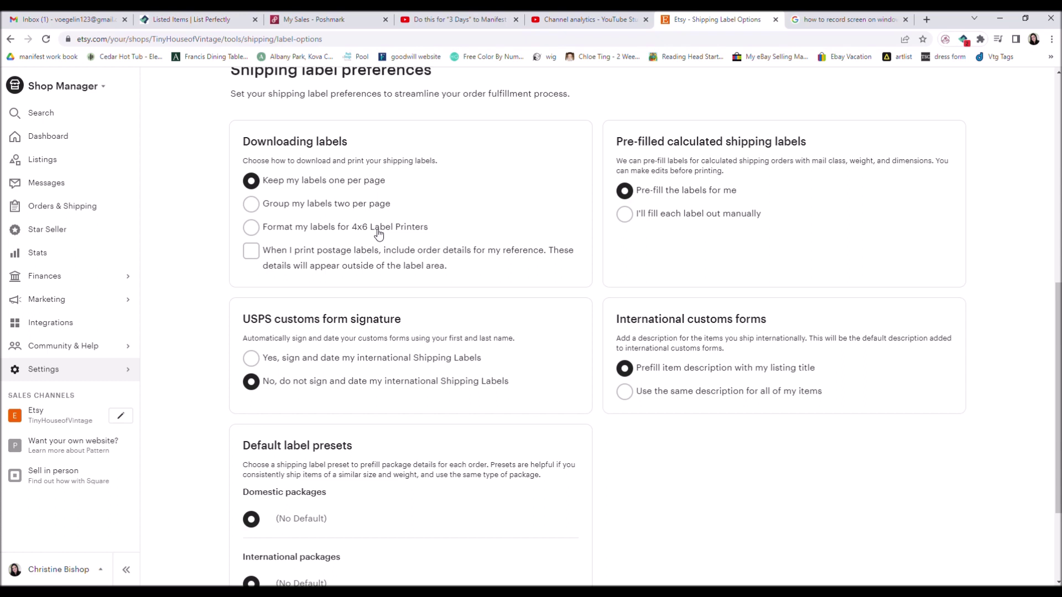
Choose 'Format my labels for 4x6 Label Printers' and save the preferences.
{"action": "left_click", "coordinate": [252, 234]}
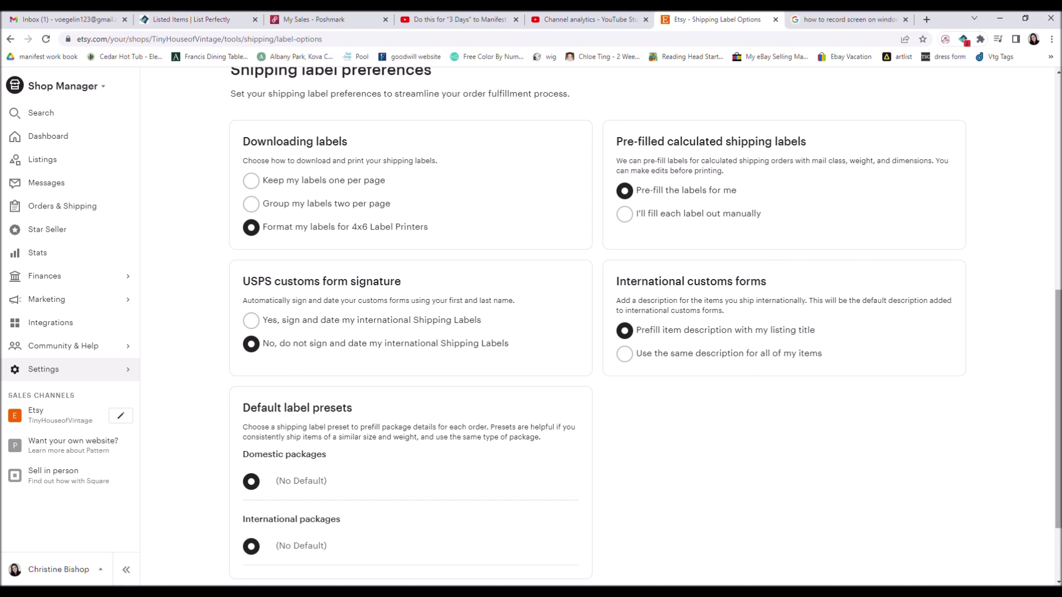
{"action": "scroll", "coordinate": [467, 499], "scroll_direction": "down", "scroll_amount": 2}
{"action": "left_click", "coordinate": [314, 507]}
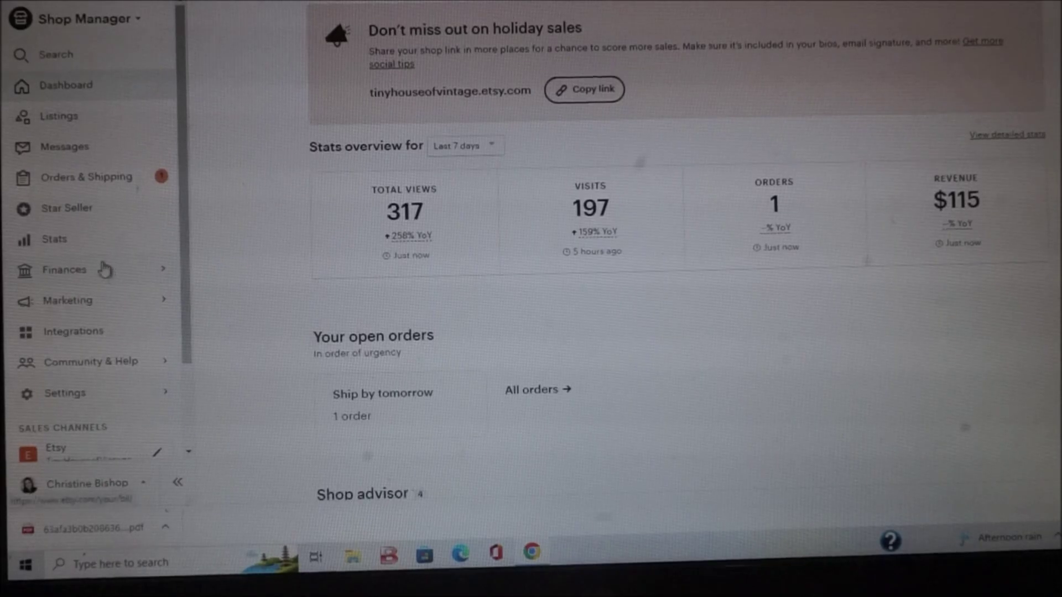
Go to Orders & Shipping to reach the open order's shipping labels.
{"action": "left_click", "coordinate": [84, 180]}
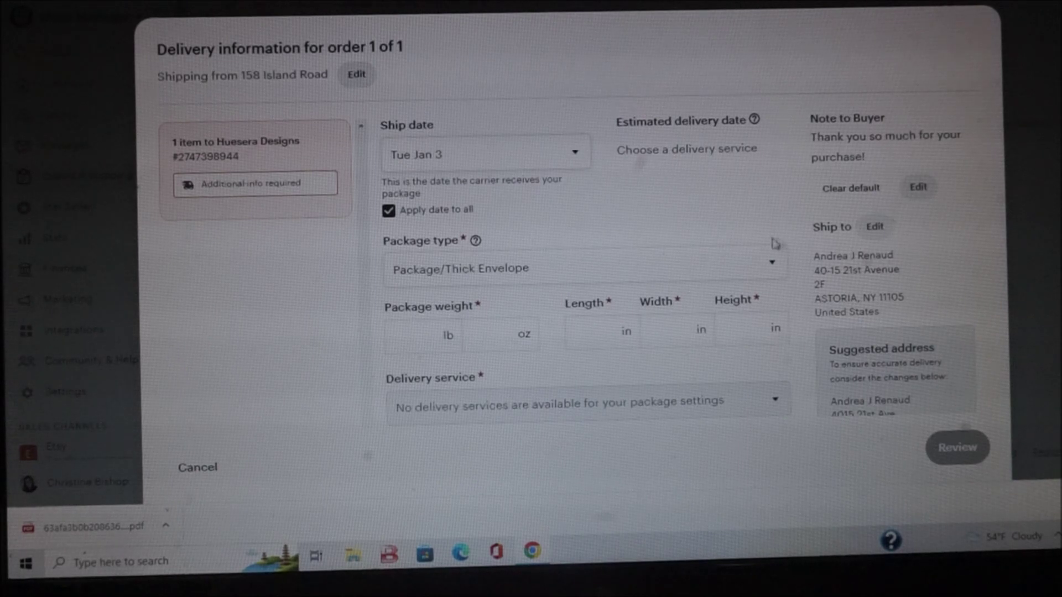
Ship in a USPS Flat Rate Medium Box weighing 2 lb, then review the label.
{"action": "left_click", "coordinate": [472, 269]}
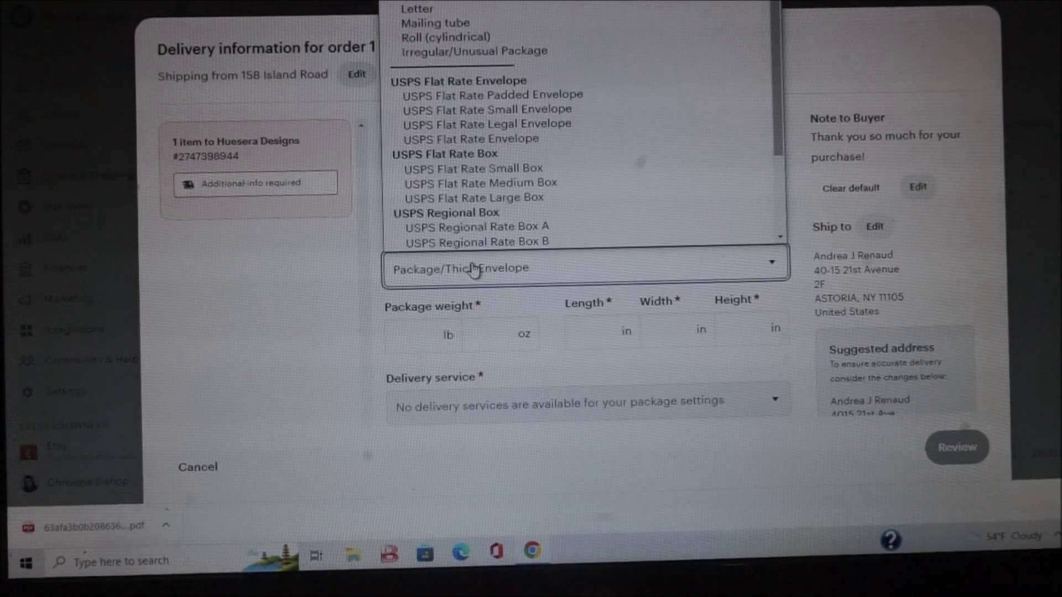
{"action": "left_click", "coordinate": [492, 183]}
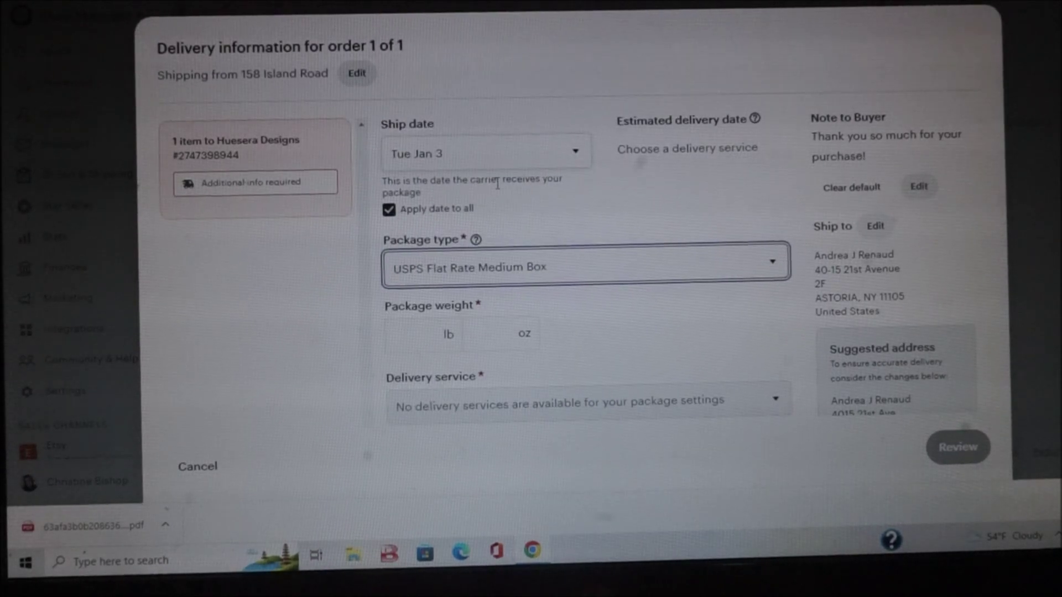
{"action": "left_click", "coordinate": [419, 334]}
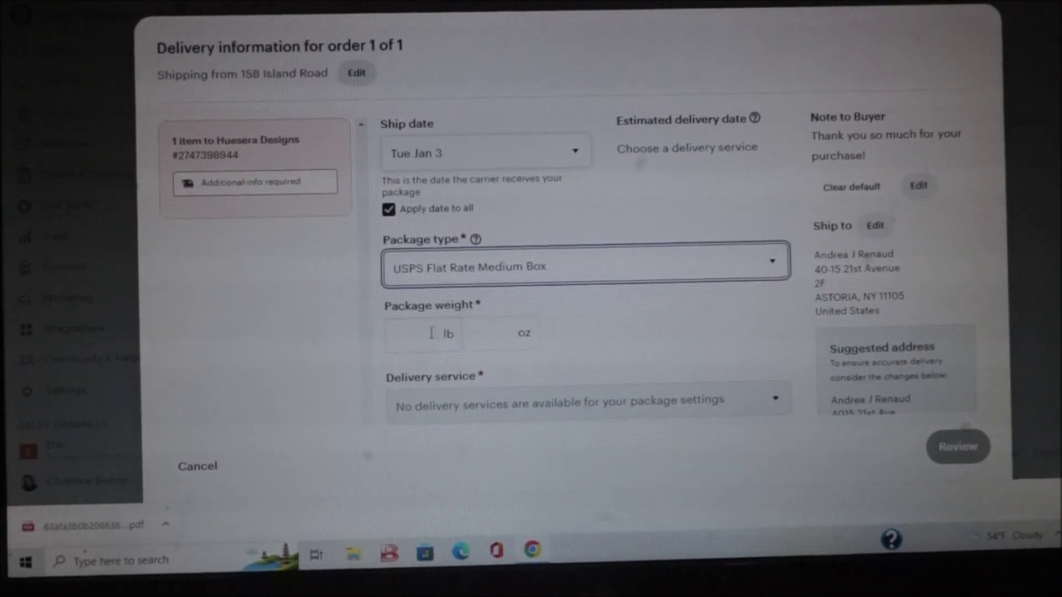
{"action": "type", "text": "1"}
{"action": "key", "text": "Tab"}
{"action": "left_click", "coordinate": [427, 333]}
{"action": "scroll", "coordinate": [664, 299], "scroll_direction": "down", "scroll_amount": 10}
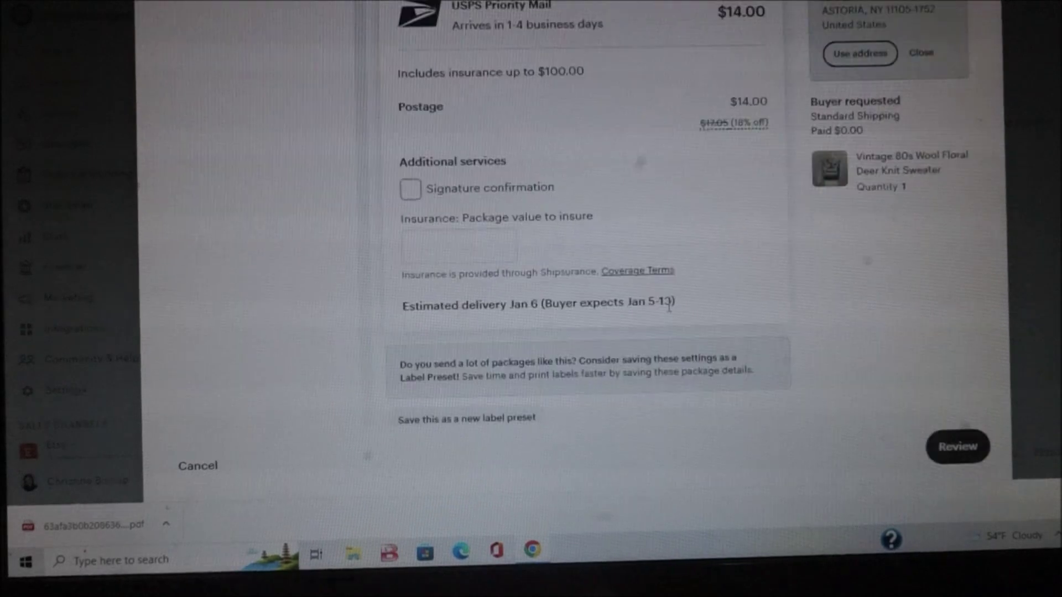
{"action": "scroll", "coordinate": [493, 194], "scroll_direction": "up", "scroll_amount": 5}
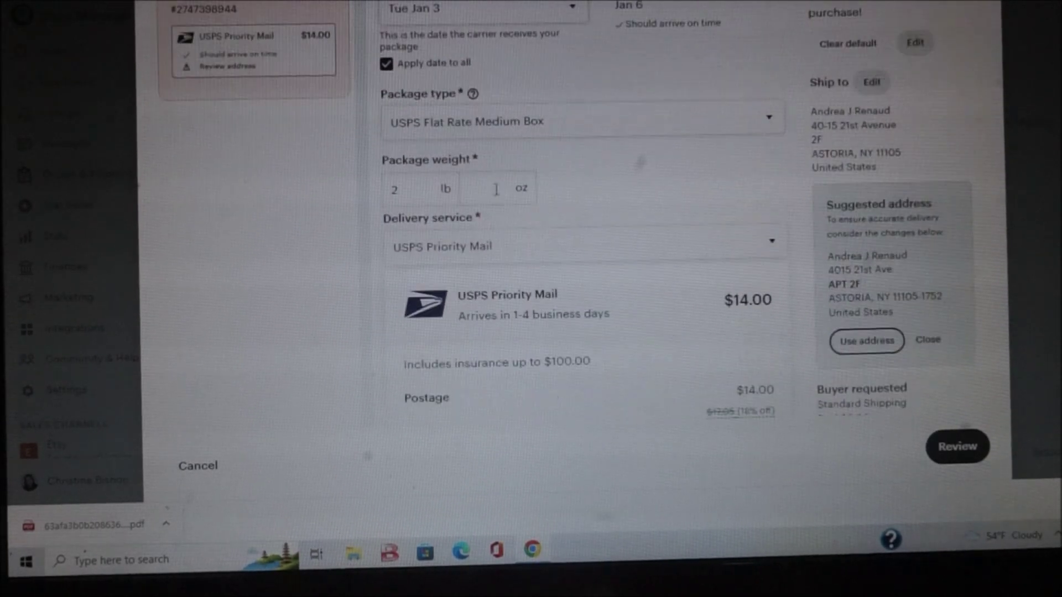
{"action": "scroll", "coordinate": [592, 216], "scroll_direction": "up", "scroll_amount": 1}
{"action": "scroll", "coordinate": [593, 215], "scroll_direction": "up", "scroll_amount": 2}
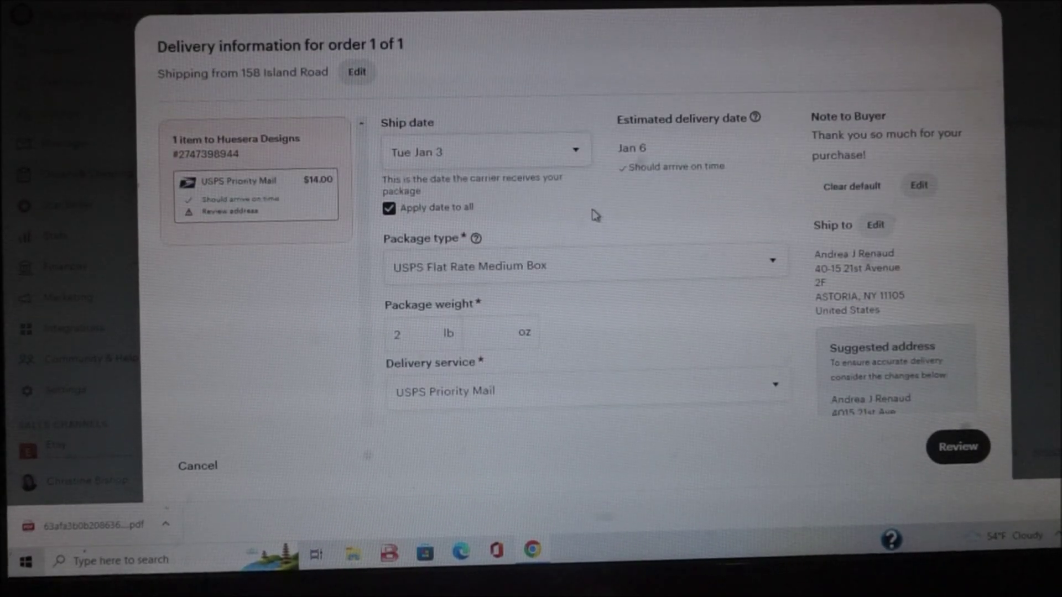
{"action": "scroll", "coordinate": [593, 215], "scroll_direction": "down", "scroll_amount": 1}
{"action": "scroll", "coordinate": [592, 216], "scroll_direction": "down", "scroll_amount": 4}
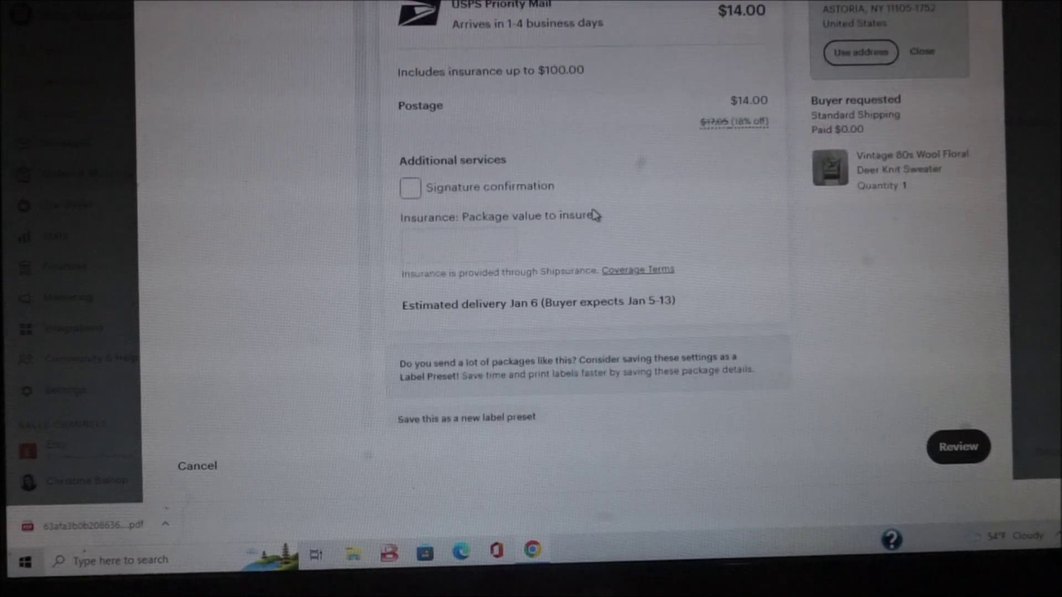
{"action": "scroll", "coordinate": [593, 212], "scroll_direction": "down", "scroll_amount": 2}
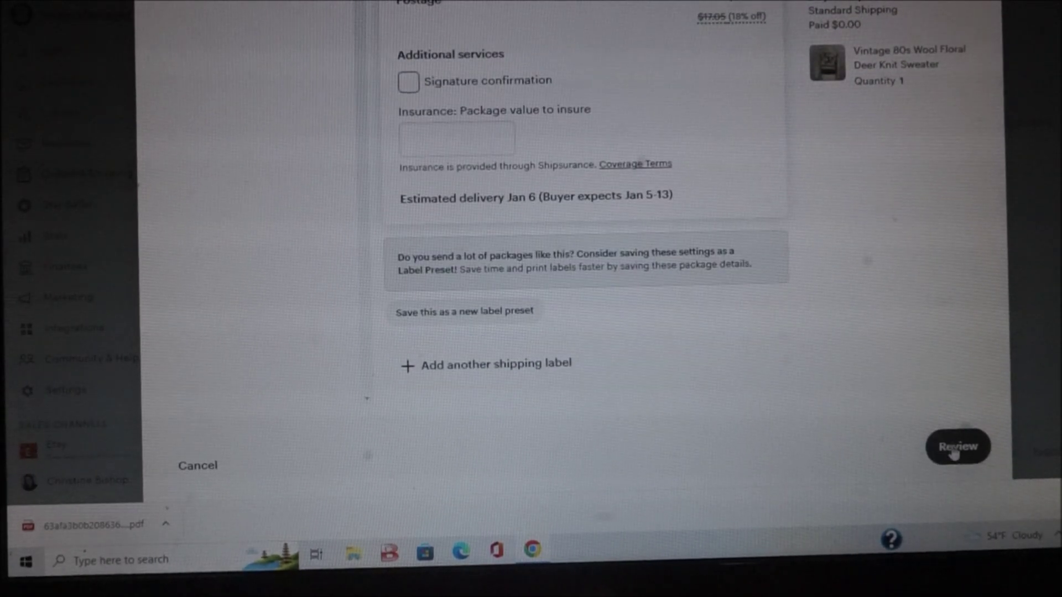
{"action": "left_click", "coordinate": [954, 449]}
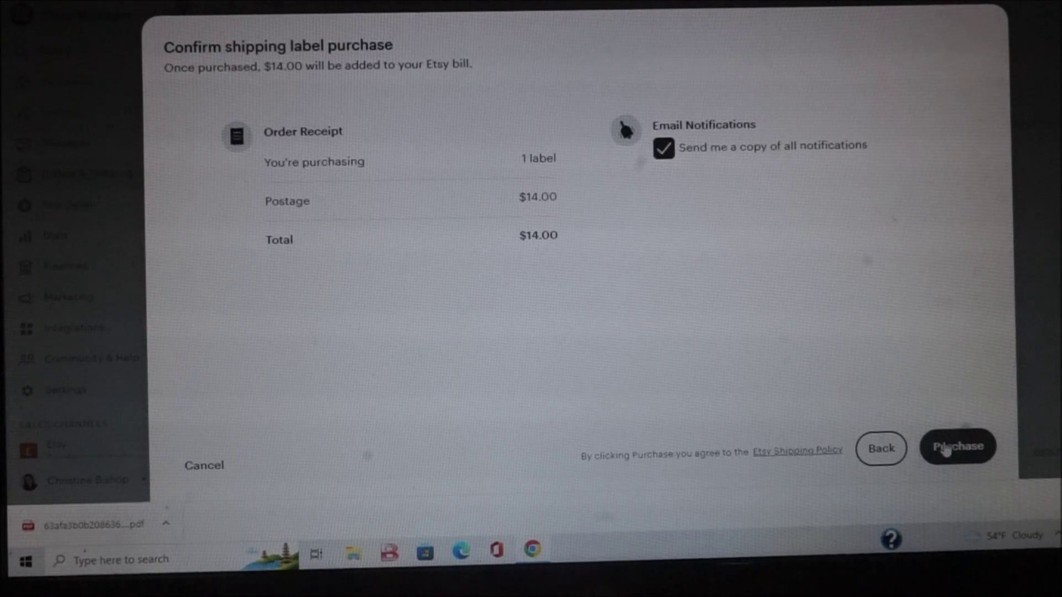
Purchase the $14.00 USPS Priority Mail shipping label.
{"action": "left_click", "coordinate": [946, 449]}
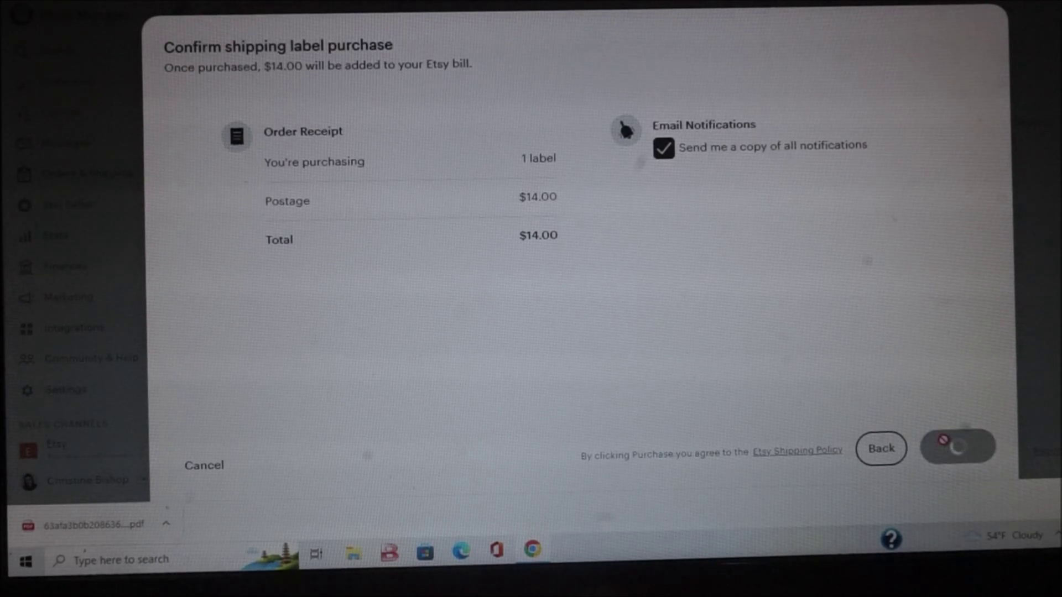